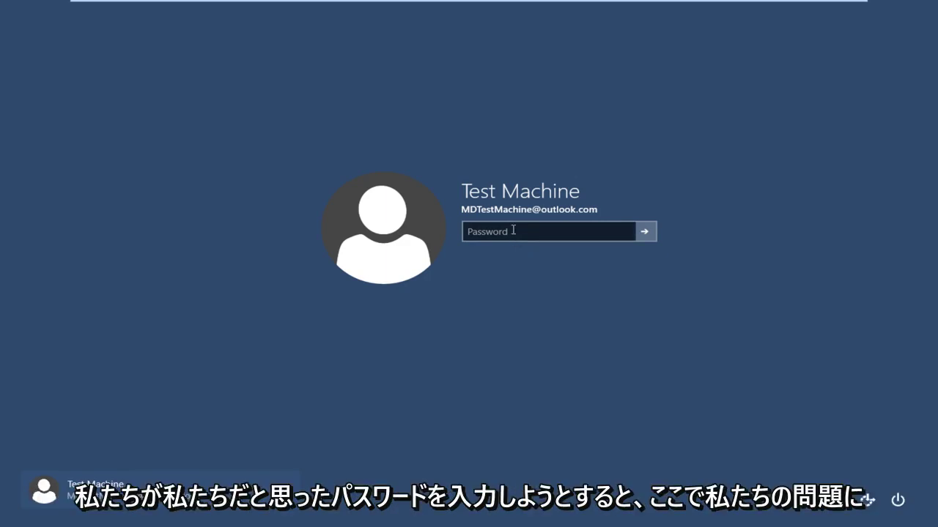
# Try the remembered password at the Windows 10 sign-in screen and get 'That password is incorrect'
pyautogui.click(514, 230)
pyautogui.write('***')
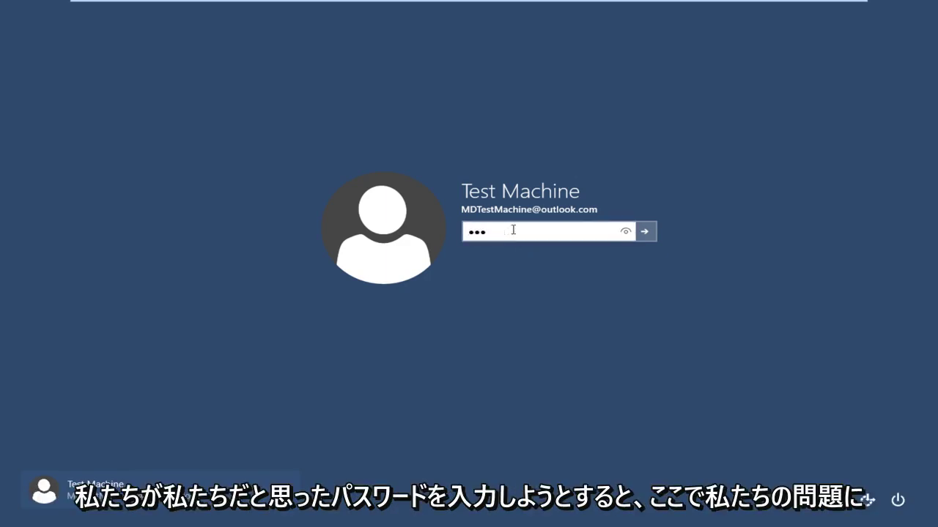
pyautogui.write('*****')
pyautogui.press('Return')
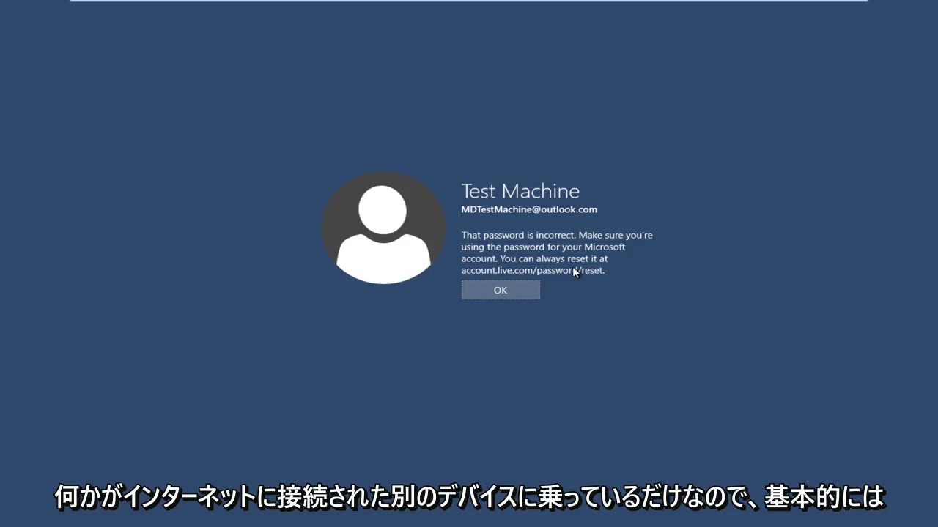
# Leave VMware full screen, launch Chrome and enter accounts.live.com/password/reset in the address bar
pyautogui.click(835, 10)
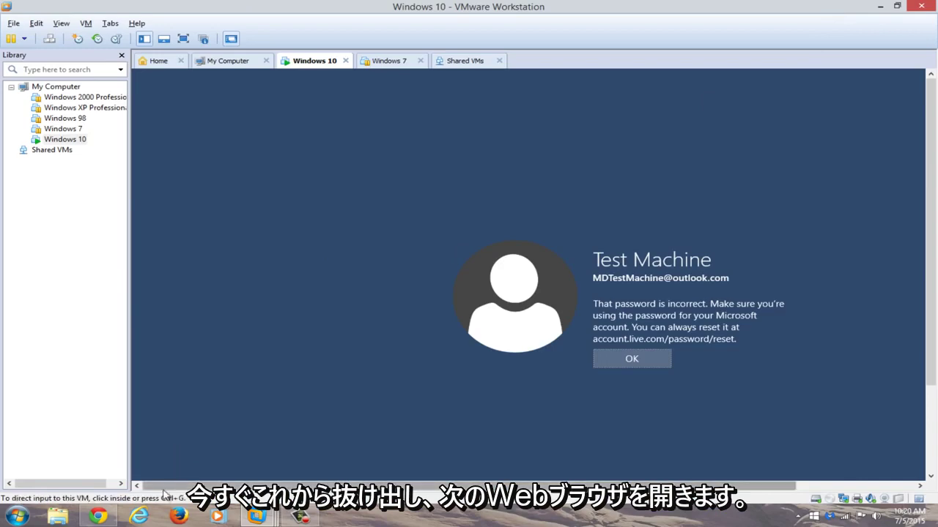
pyautogui.click(99, 517)
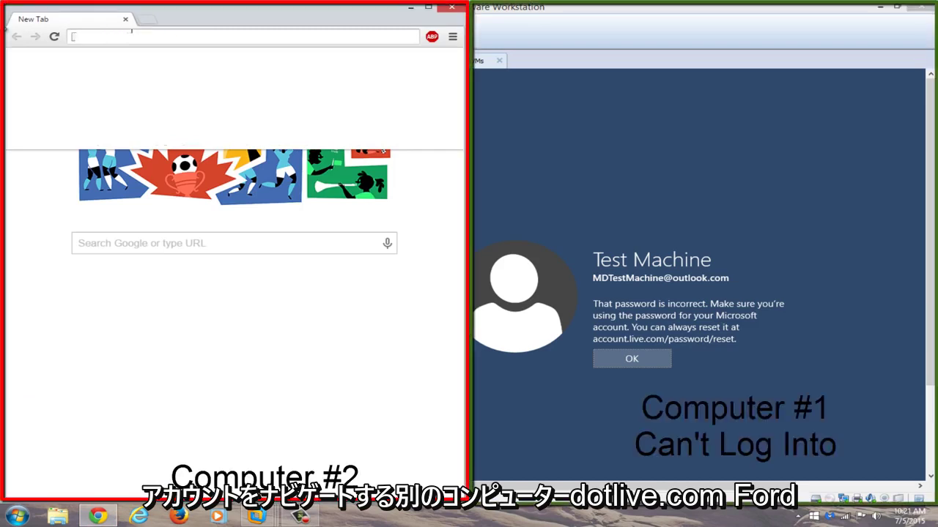
pyautogui.write('accounts.live.com/')
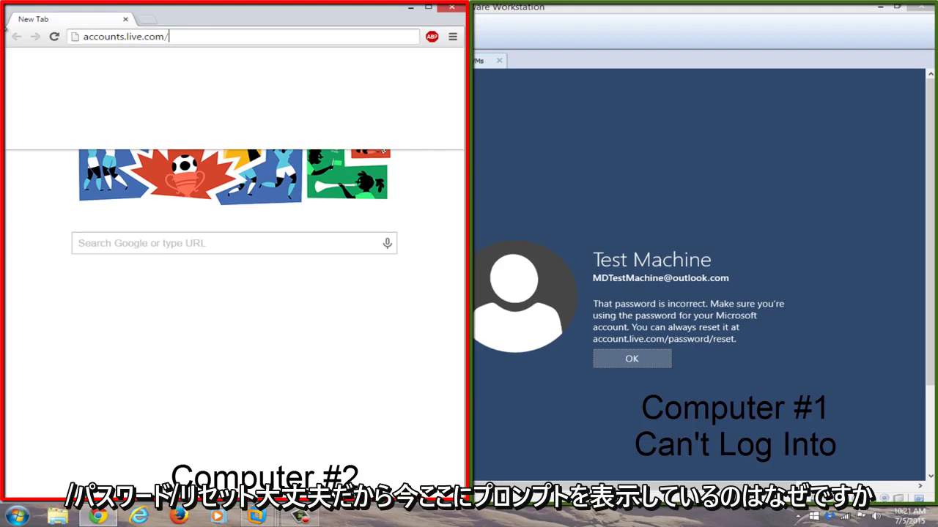
pyautogui.write('password/')
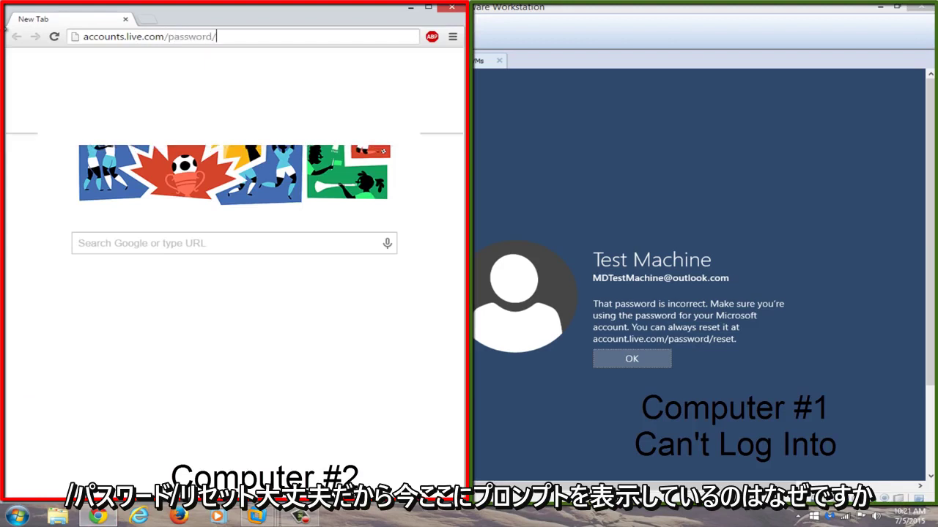
pyautogui.write('reset')
# Load the reset page, maximize Chrome, and choose 'I forgot my password' to continue
pyautogui.press('Return')
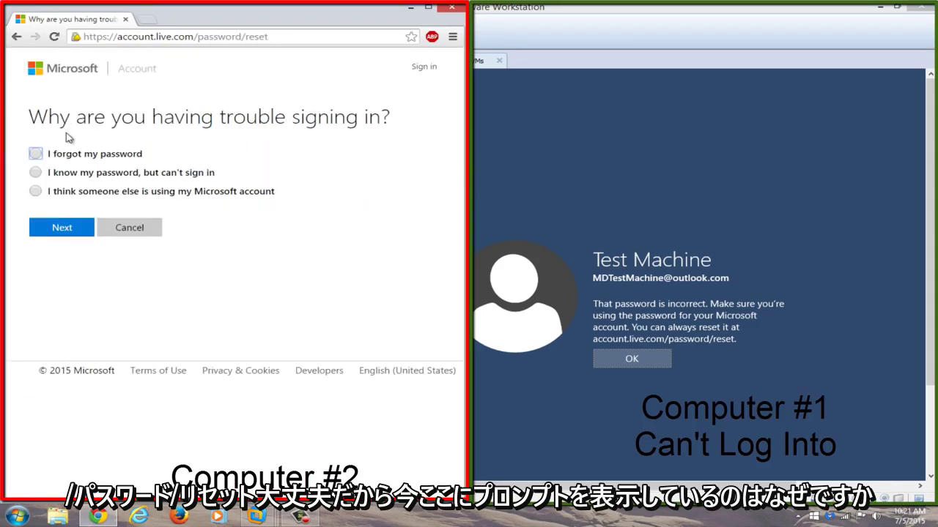
pyautogui.doubleClick(413, 16)
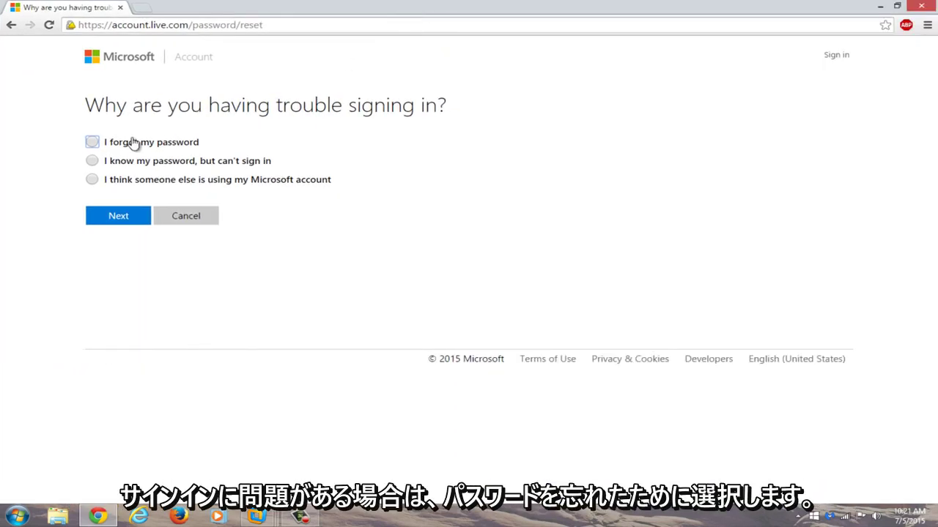
pyautogui.click(95, 144)
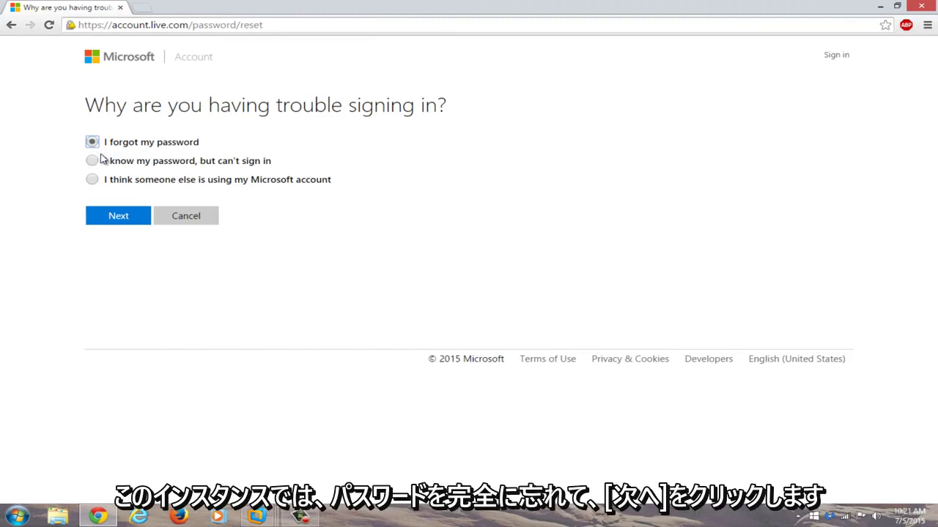
pyautogui.click(114, 220)
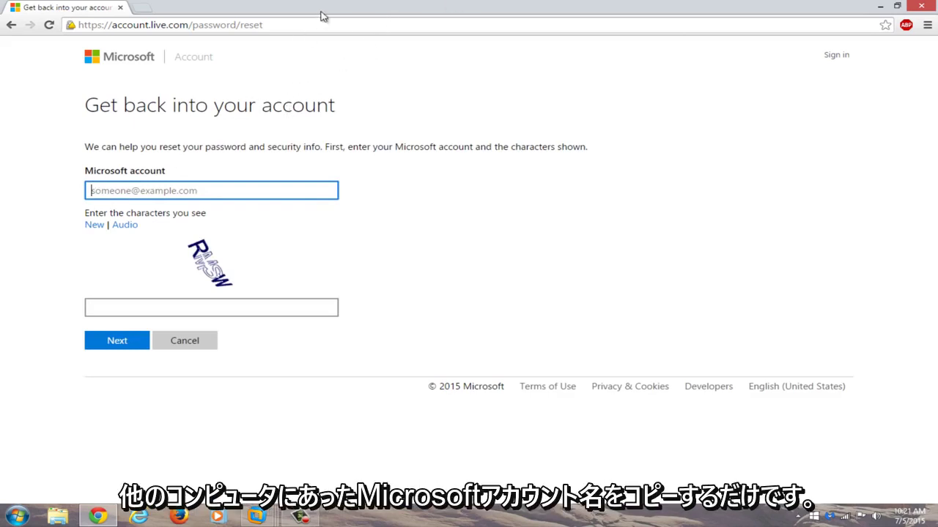
# Snap Chrome beside the VM, autofill the account's e-mail, enter captcha 'RMSW' and submit
pyautogui.doubleClick(602, 6)
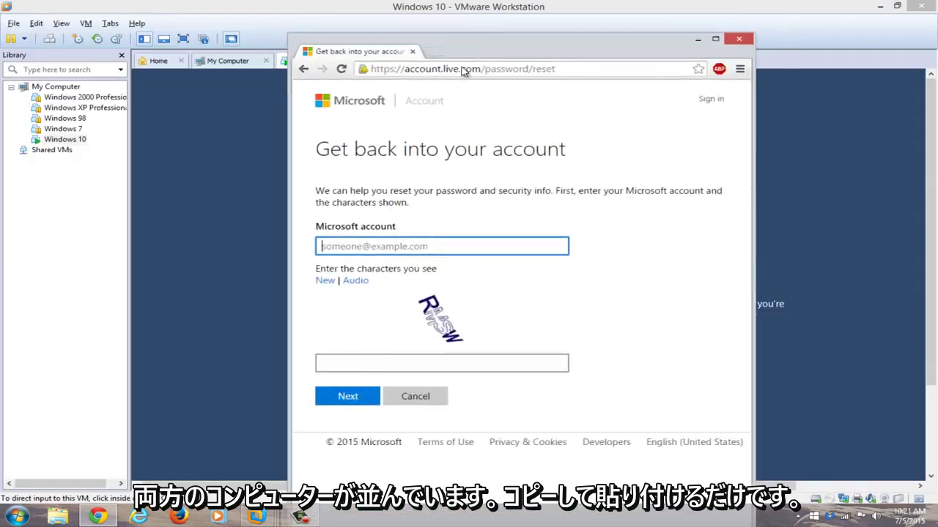
pyautogui.press('super+Left')
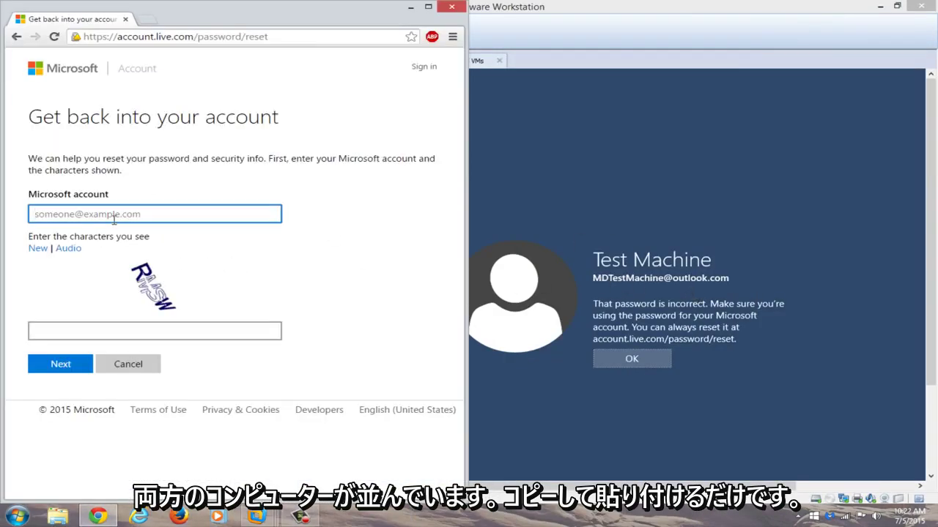
pyautogui.click(115, 212)
pyautogui.click(109, 230)
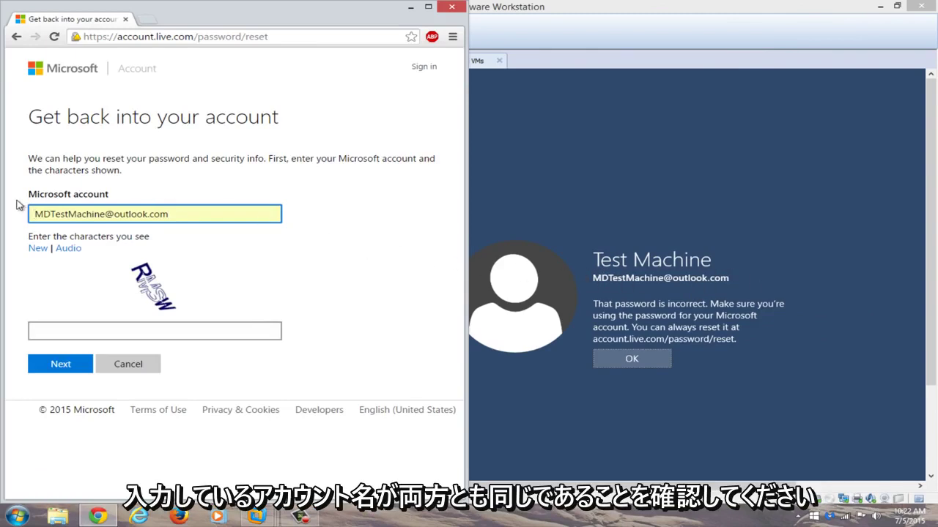
pyautogui.click(92, 333)
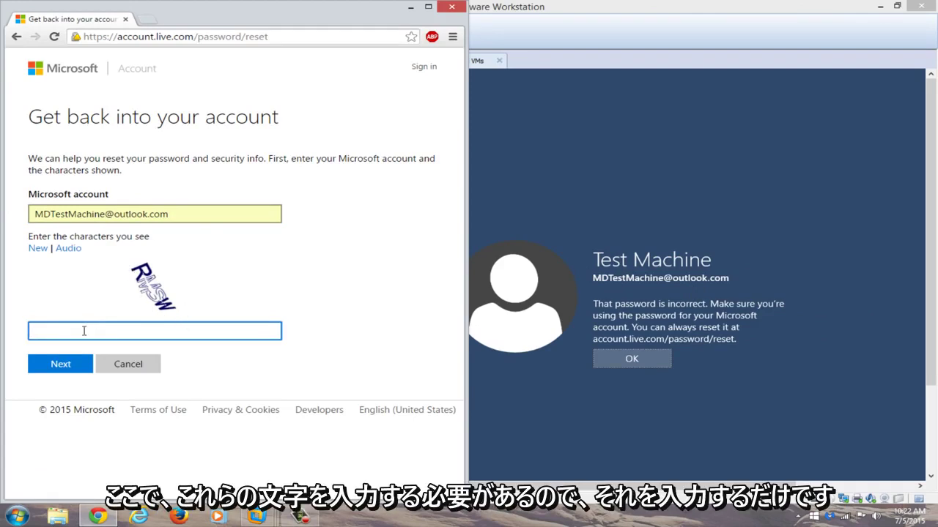
pyautogui.write('RMSW')
pyautogui.click(60, 364)
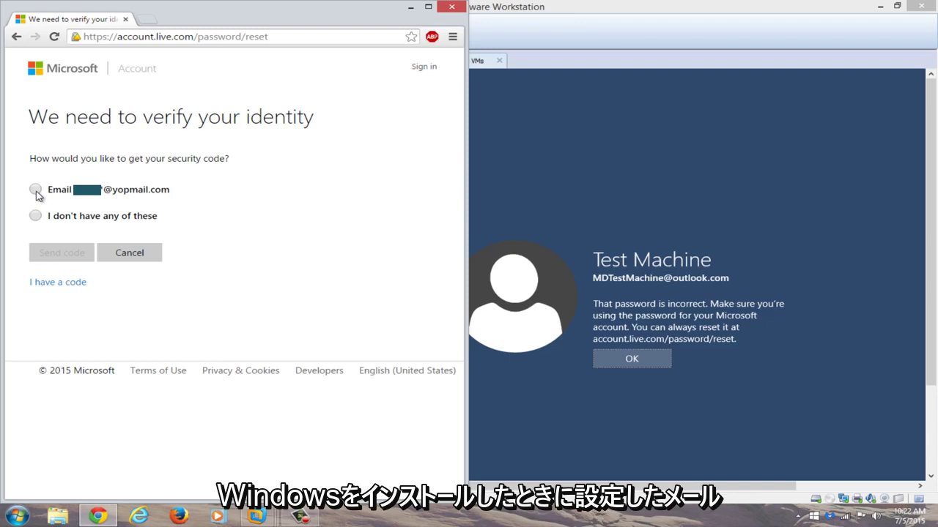
# Choose the Email option, complete the hidden part of the yopmail address, and send the code
pyautogui.click(36, 190)
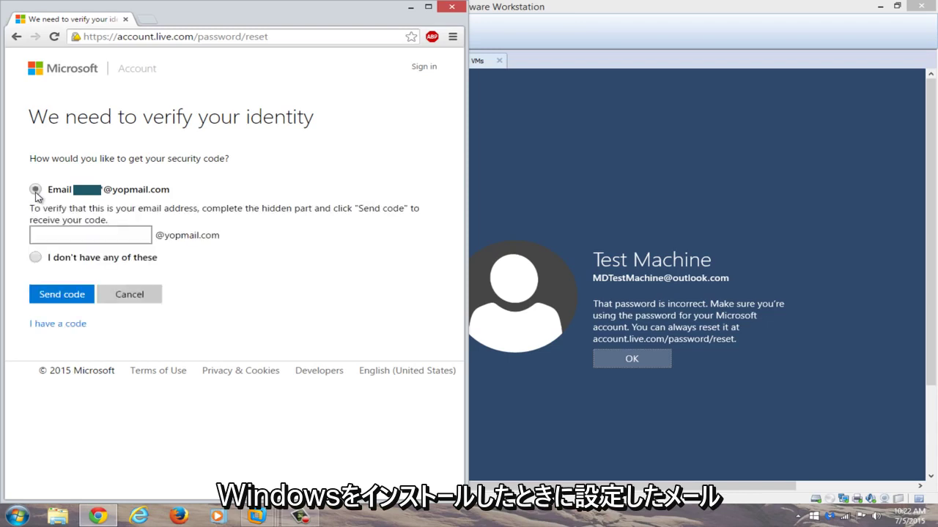
pyautogui.click(58, 235)
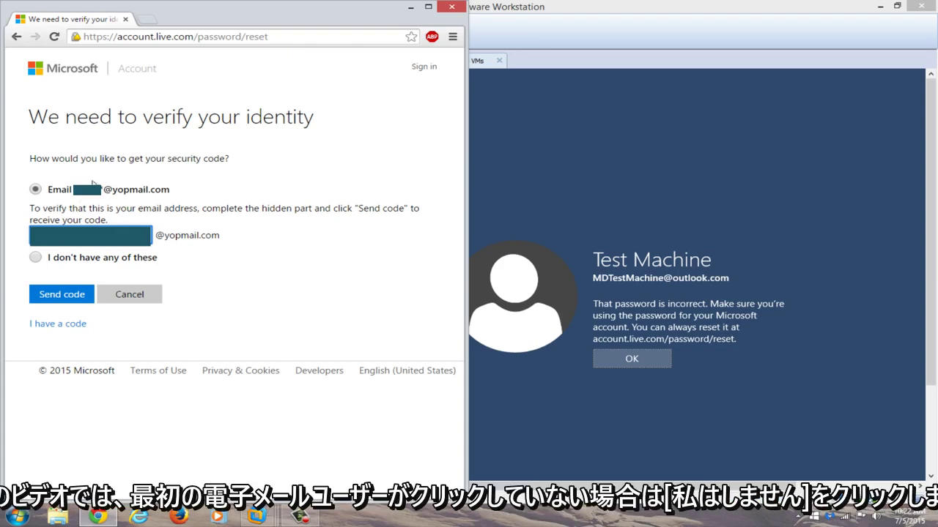
pyautogui.click(52, 296)
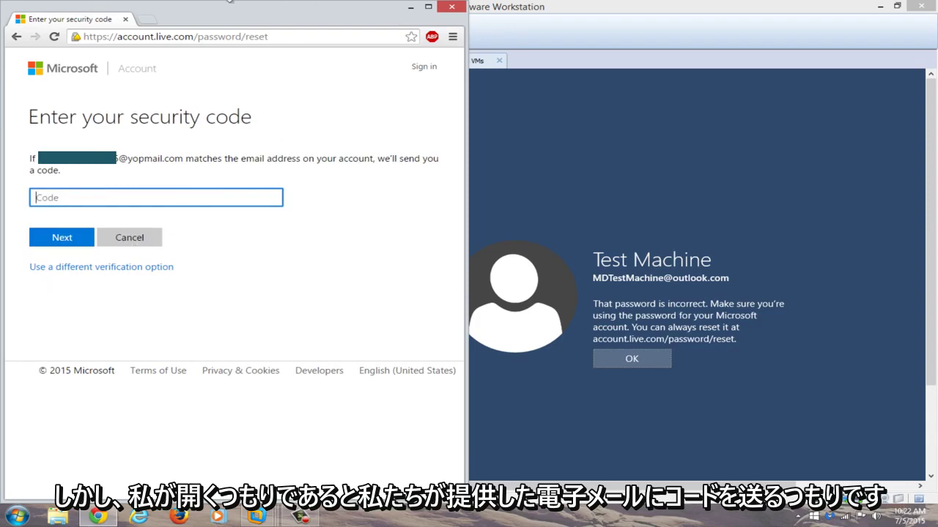
# Open YOPmail in a new tab and move the VM window aside to reveal it
pyautogui.click(147, 23)
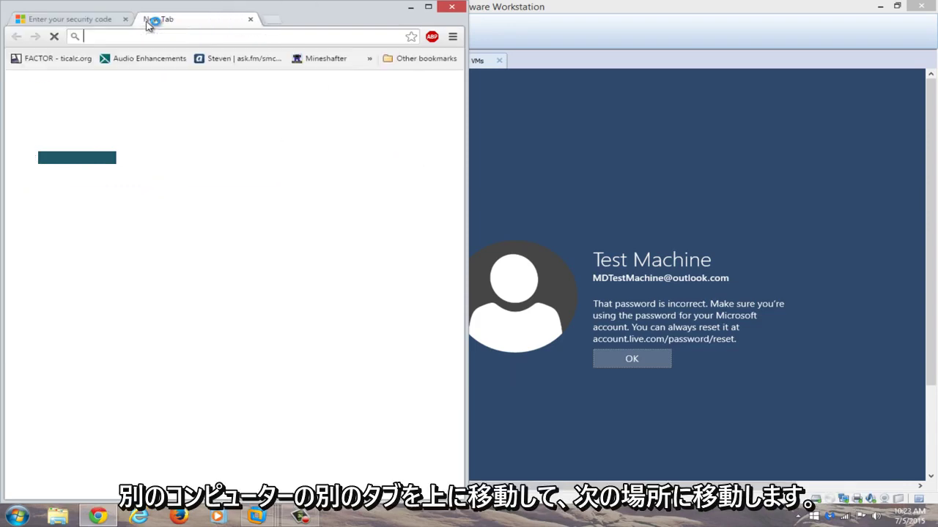
pyautogui.write('yopma')
pyautogui.press('Return')
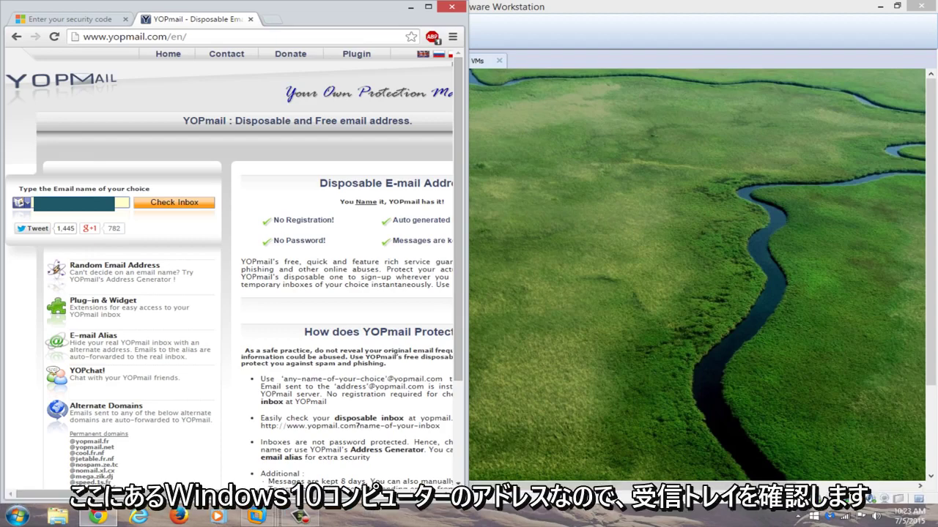
pyautogui.click(676, 324)
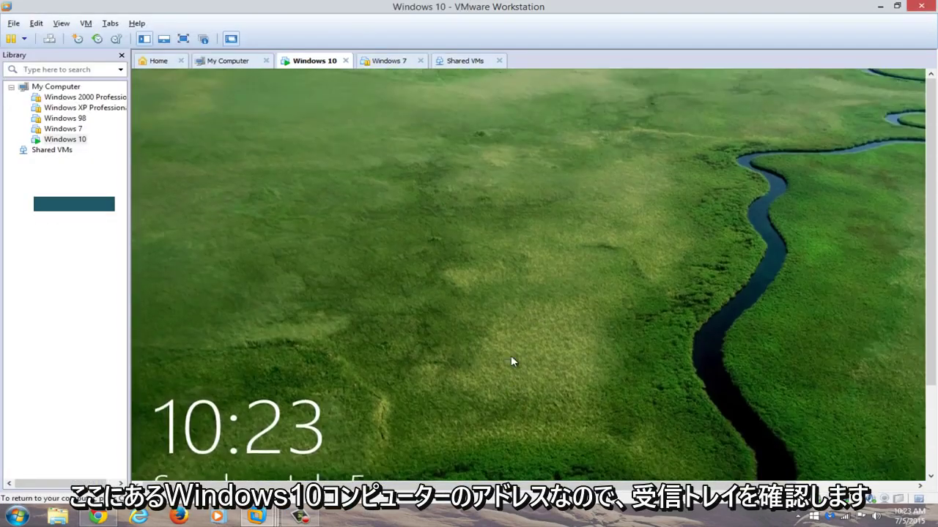
pyautogui.click(510, 356)
pyautogui.moveTo(442, 7); pyautogui.dragTo(934, 26)
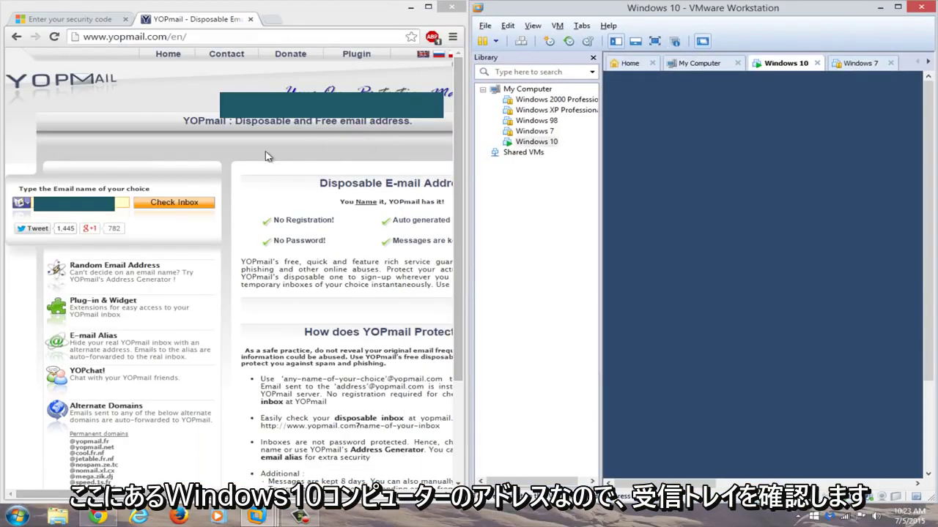
# Check the YOPmail inbox, copy the code from the reset email, and return to the code page
pyautogui.click(164, 206)
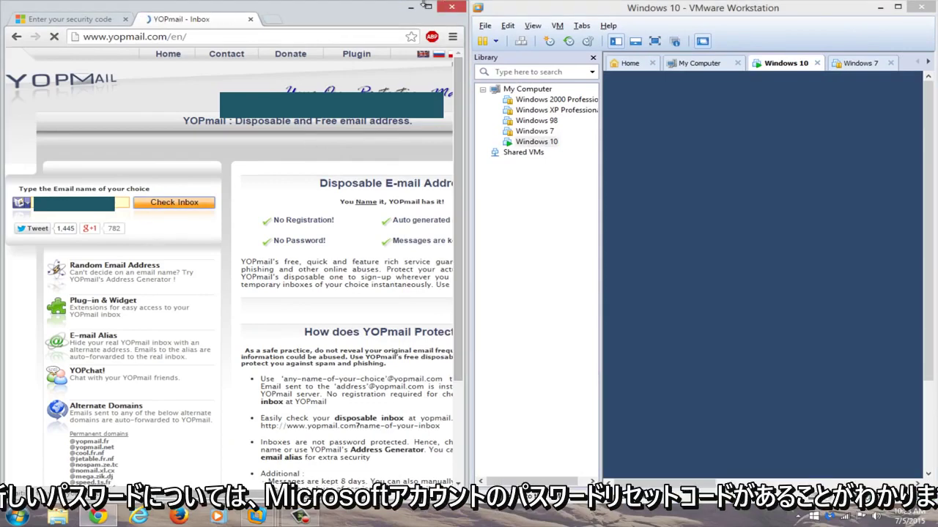
pyautogui.click(429, 7)
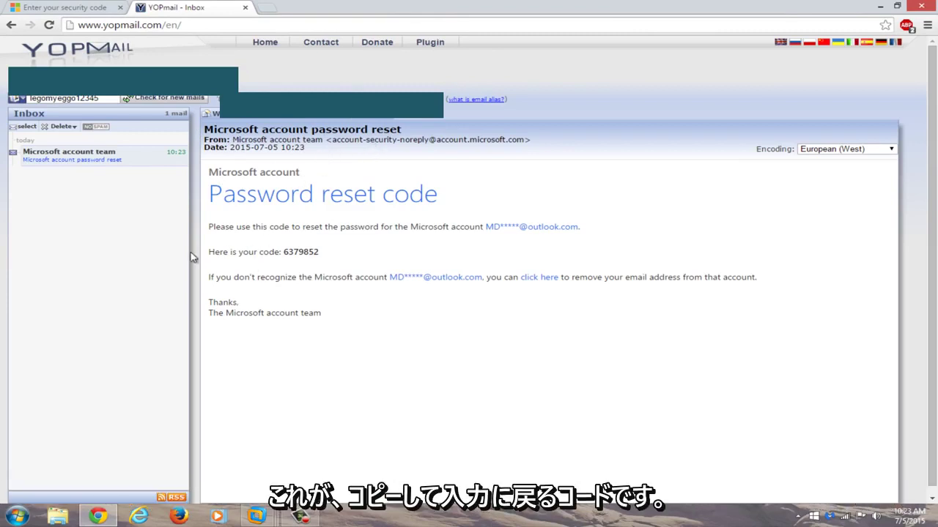
pyautogui.moveTo(335, 251); pyautogui.dragTo(284, 252)
pyautogui.rightClick(293, 252)
pyautogui.click(313, 260)
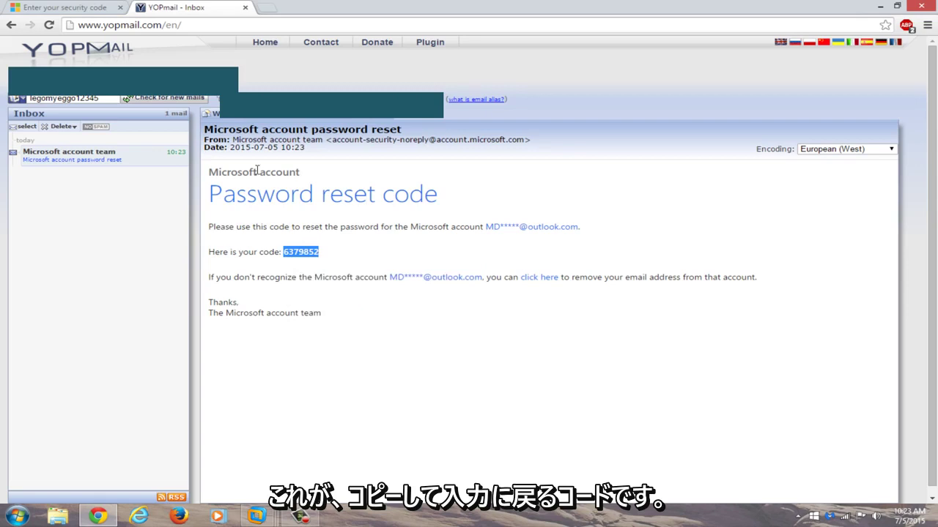
pyautogui.click(28, 7)
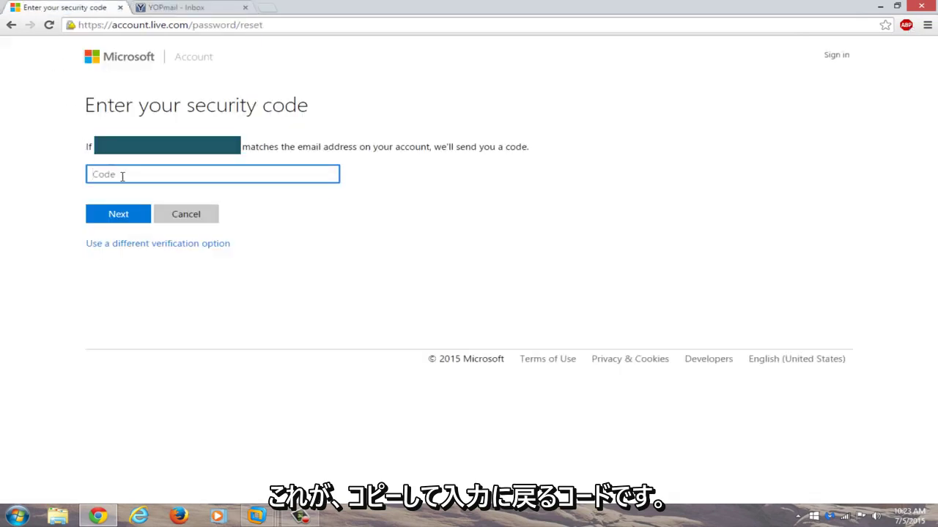
# Paste and submit the security code, then enter the new password twice and confirm
pyautogui.hotkey('ctrl', 'v')
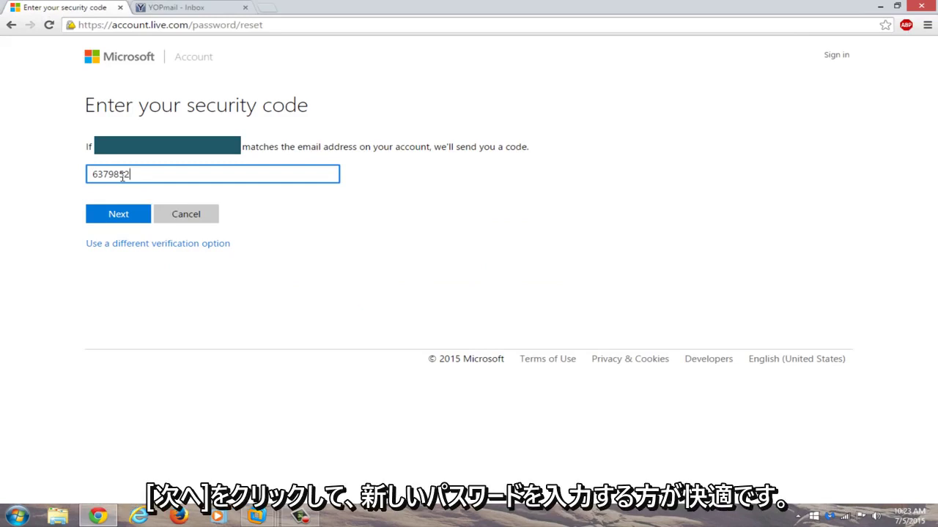
pyautogui.click(125, 217)
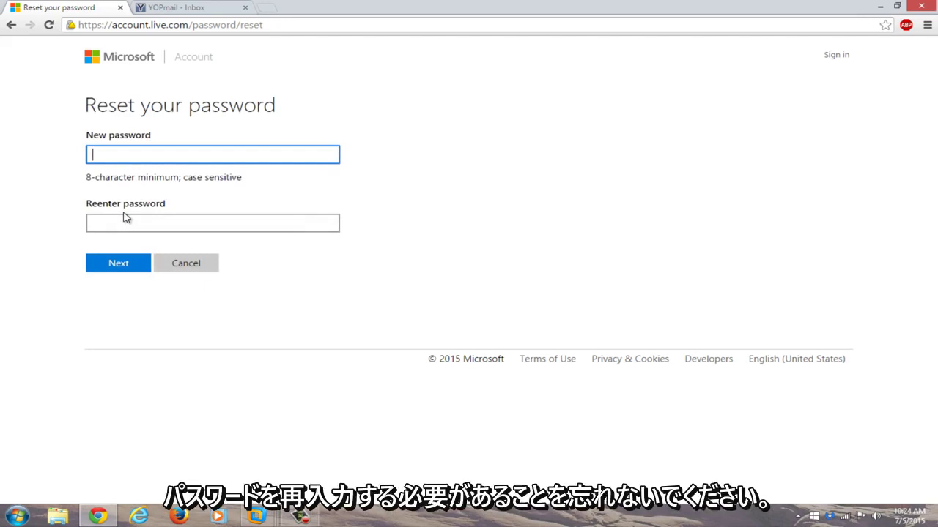
pyautogui.write('••••••••')
pyautogui.write('•')
pyautogui.click(122, 227)
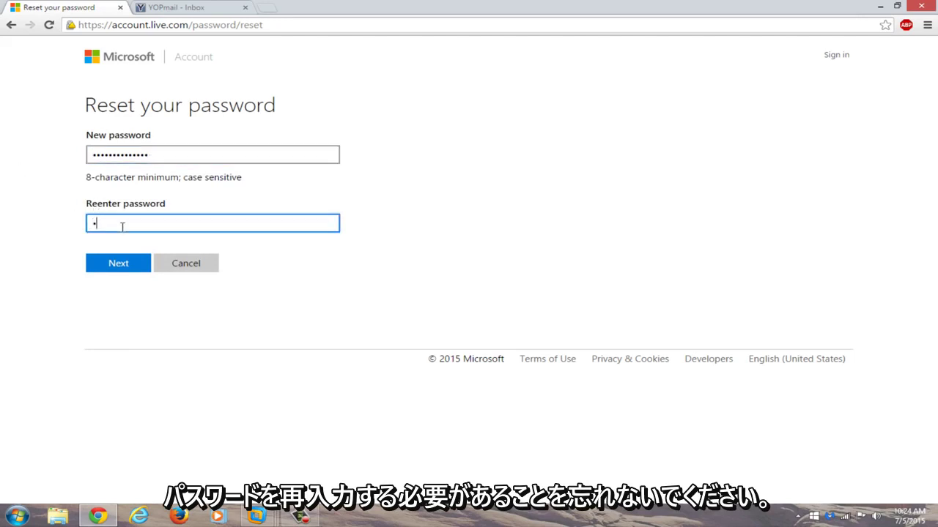
pyautogui.write('••••••••••••••')
pyautogui.click(110, 264)
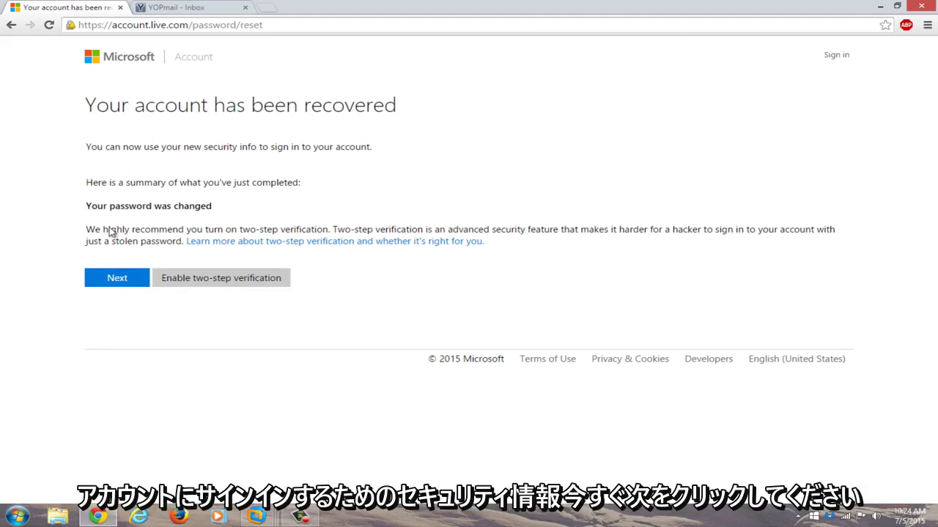
# Go on to sign-in, clear the mistakenly pasted code from the account field, and dismiss the VM lock screen
pyautogui.click(106, 283)
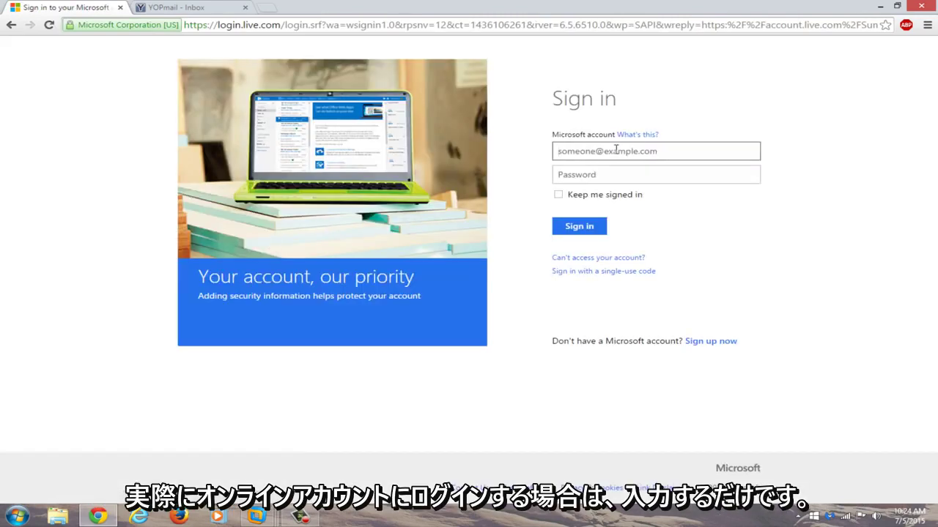
pyautogui.hotkey('ctrl', 'v')
pyautogui.hotkey('ctrl', 'a')
pyautogui.press('BackSpace')
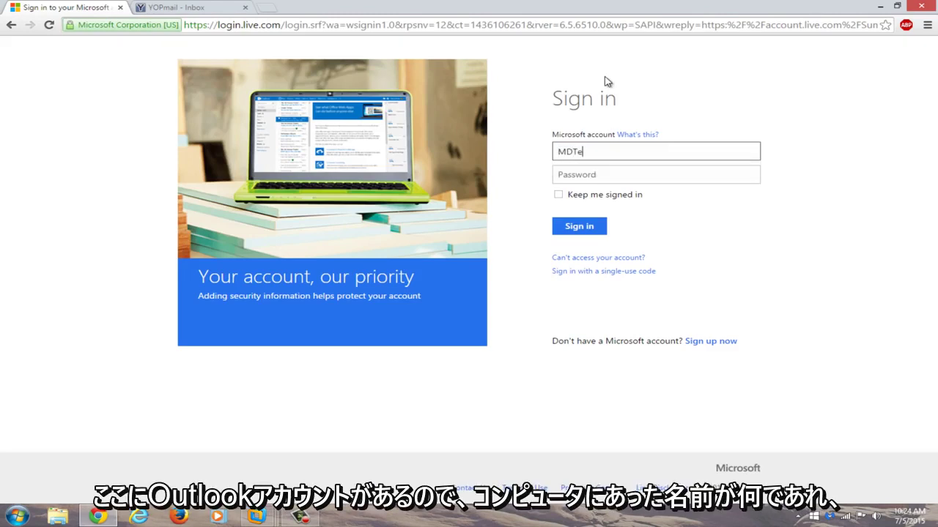
pyautogui.press('super+Down')
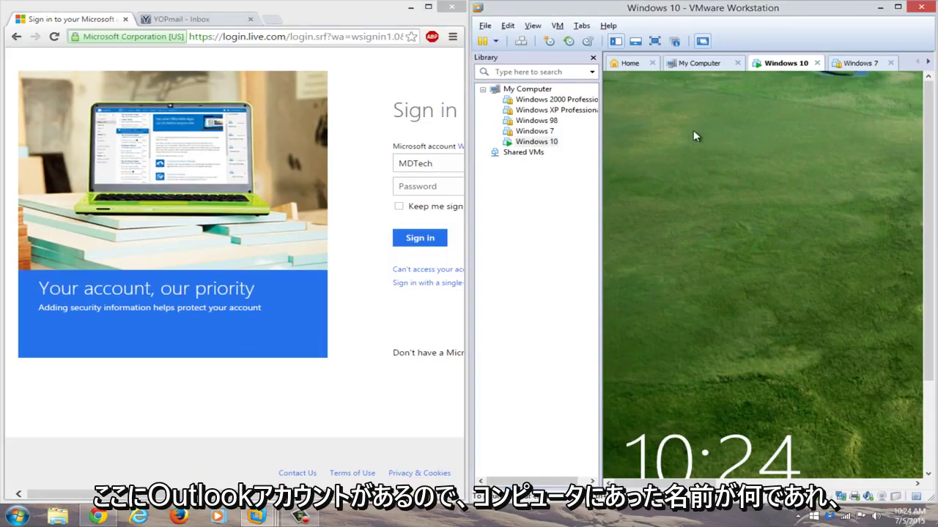
pyautogui.click(755, 359)
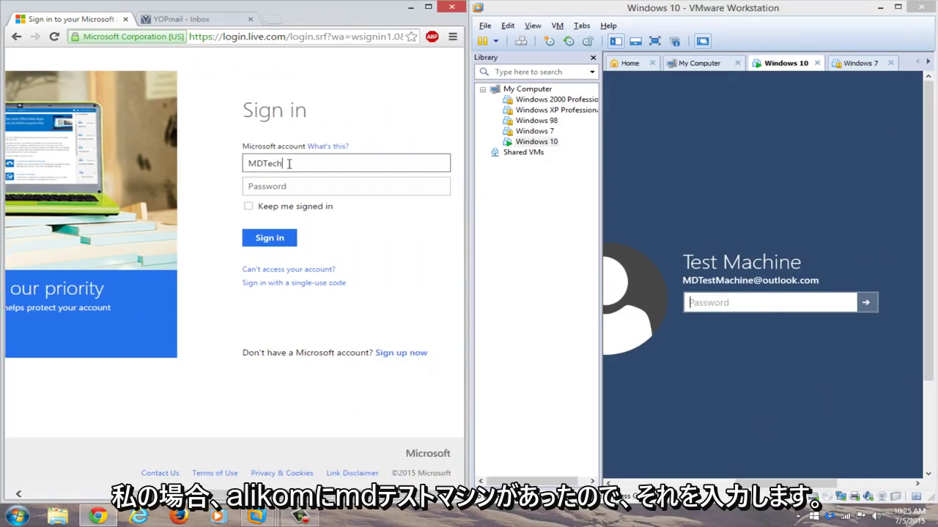
# Sign in with the account's outlook.com e-mail and the new password
pyautogui.click(289, 163)
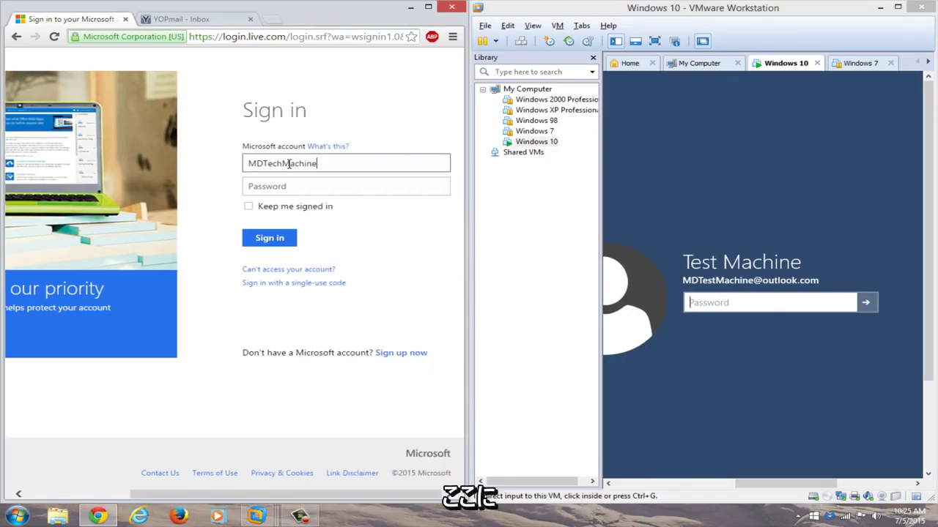
pyautogui.hotkey('ctrl', 'a')
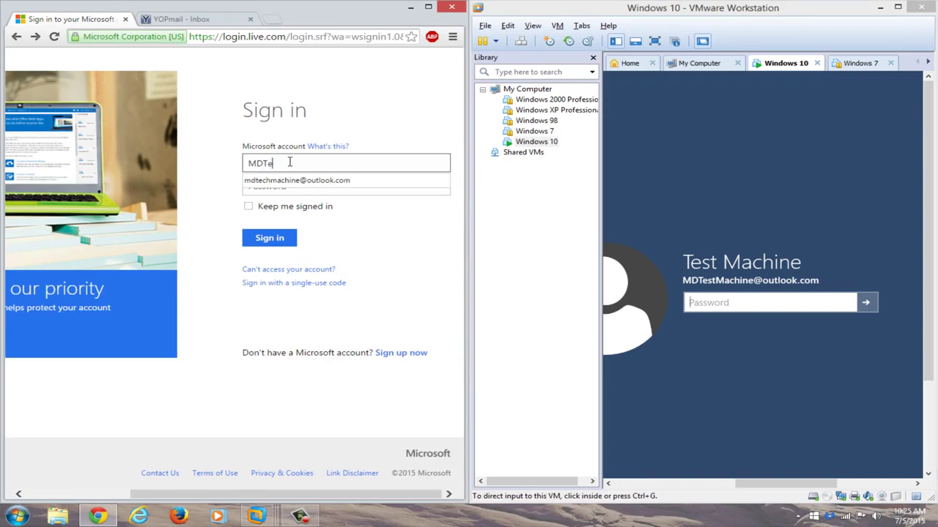
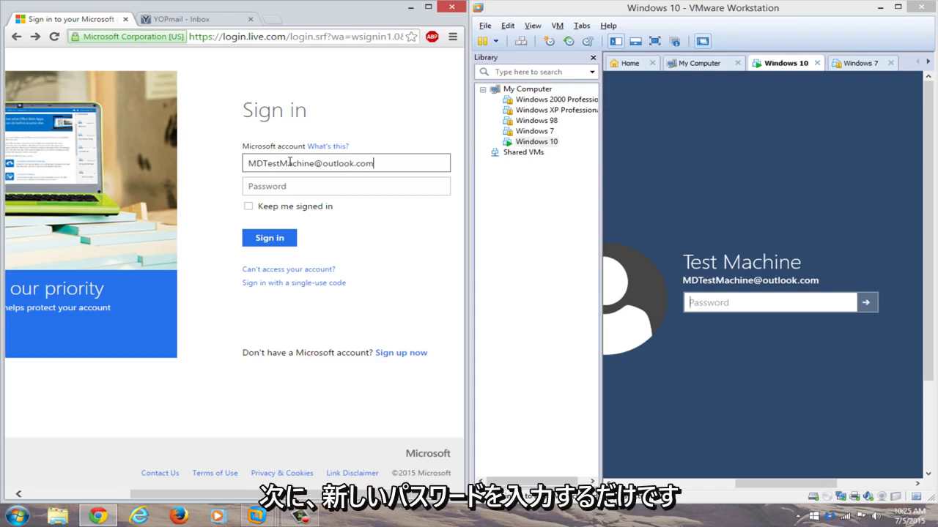
pyautogui.click(345, 191)
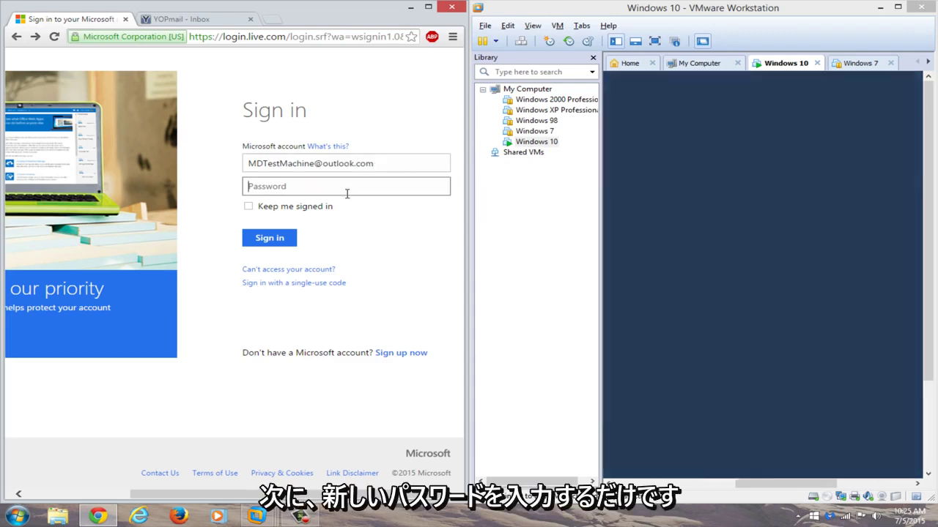
pyautogui.write('•••••••••')
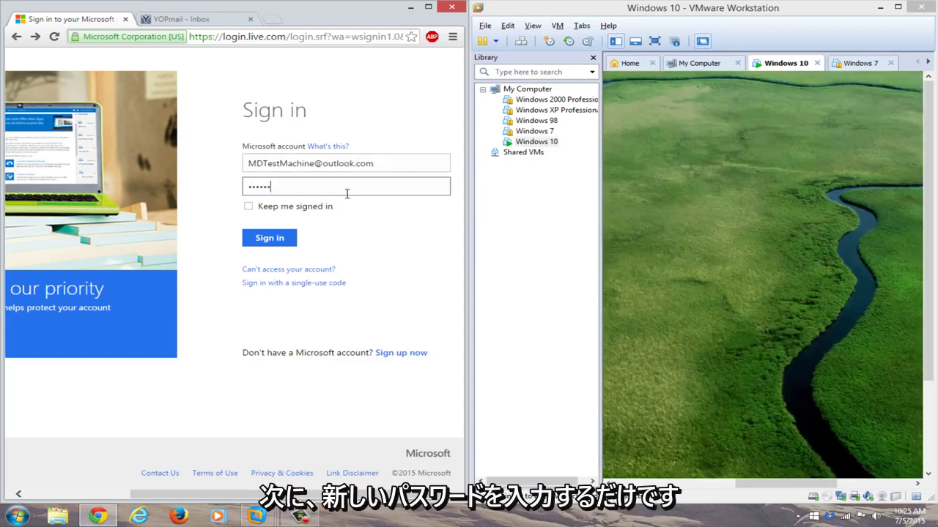
pyautogui.write('•••')
pyautogui.press('Return')
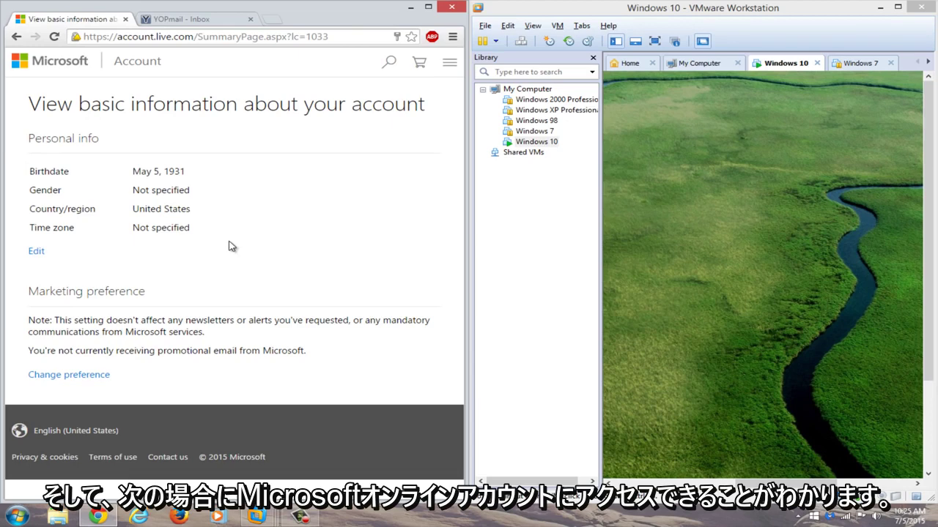
# Maximize the VM to full screen, lift the lock screen, and sign in with the new password
pyautogui.click(897, 7)
pyautogui.hotkey('ctrl', 'alt', 'Return')
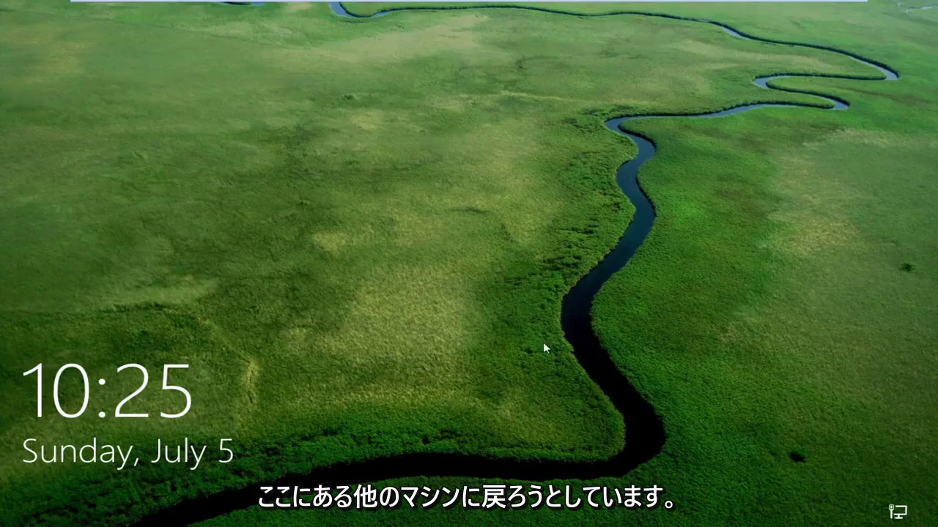
pyautogui.moveTo(543, 342); pyautogui.dragTo(466, 30)
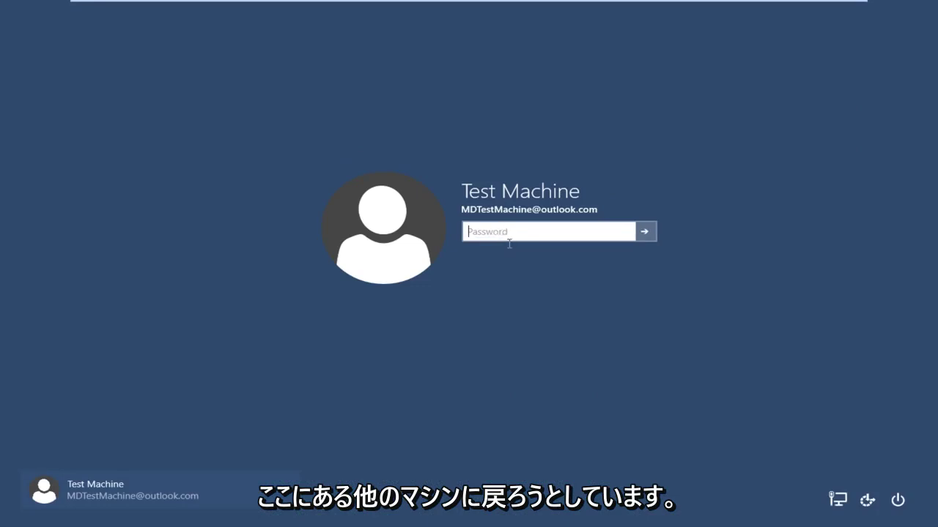
pyautogui.write('••')
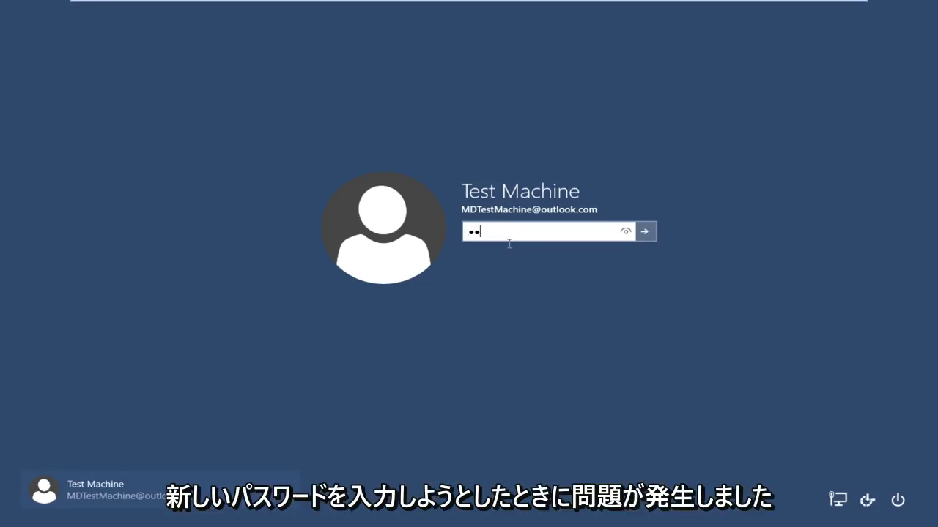
pyautogui.write('••••••••••••')
pyautogui.press('Return')
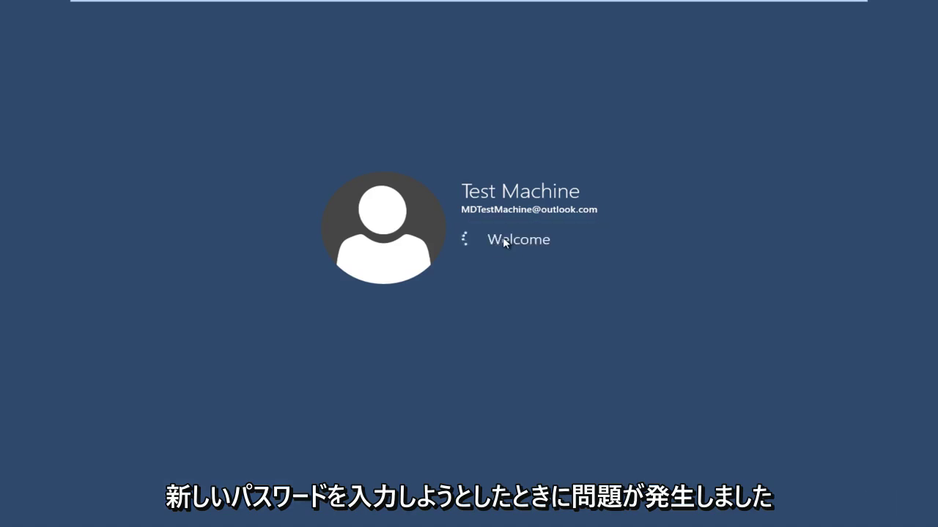